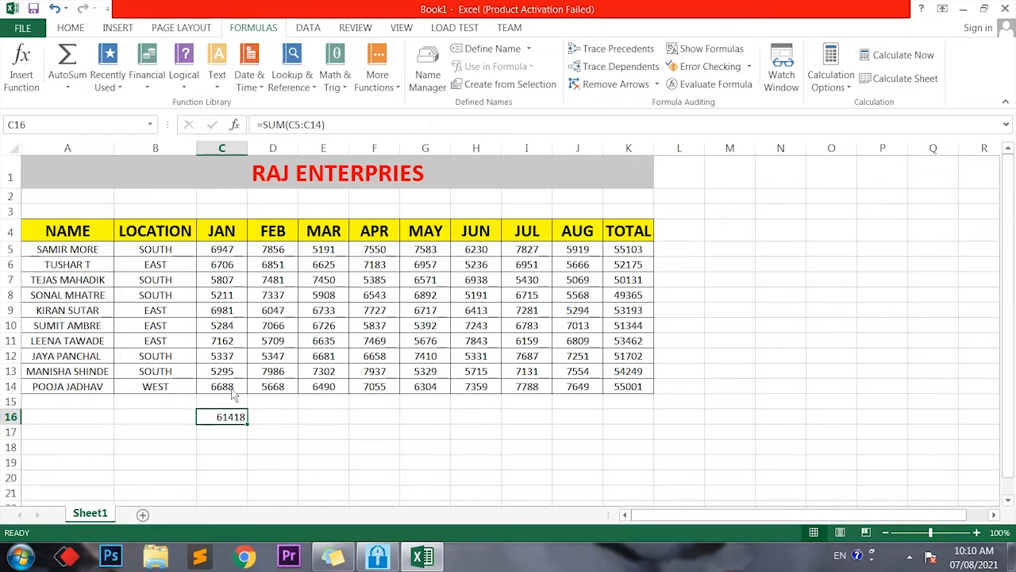
Step: Clear the sum formula in C16 and define the name JAN for C4:C14 with Workbook scope
{"action": "key", "text": "Delete"}
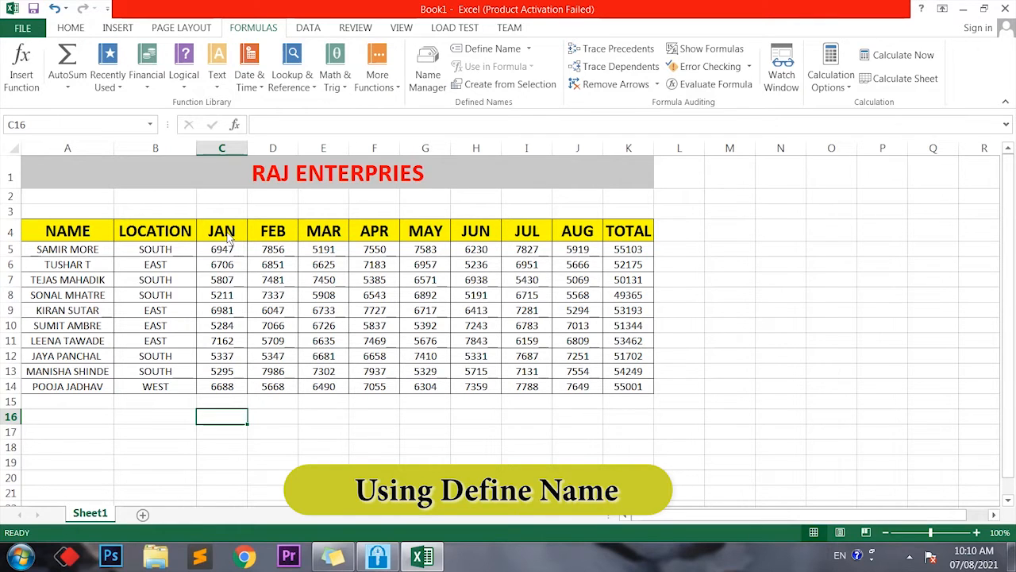
{"action": "left_click_drag", "start_coordinate": [228, 237], "coordinate": [227, 392]}
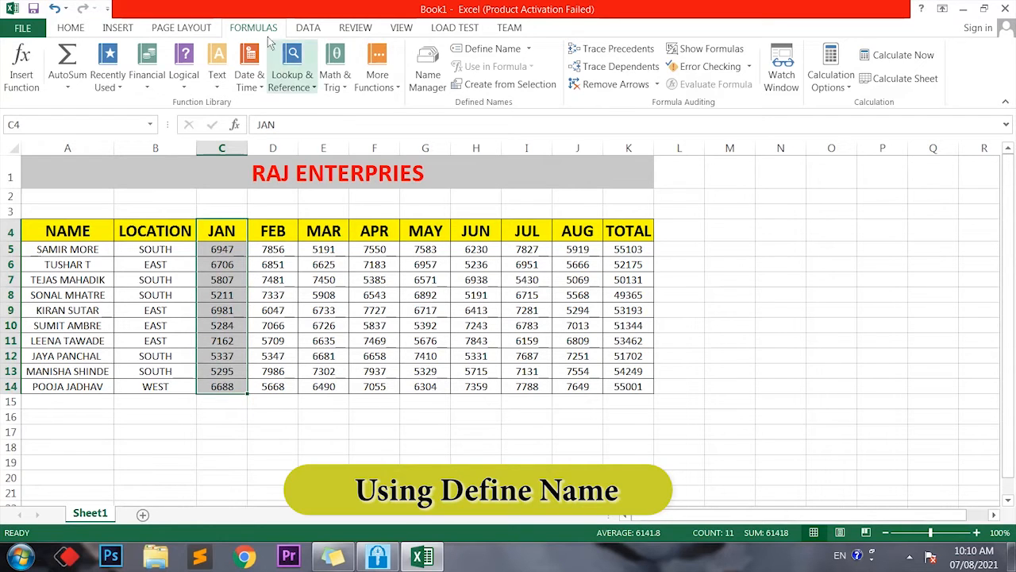
{"action": "left_click", "coordinate": [529, 49]}
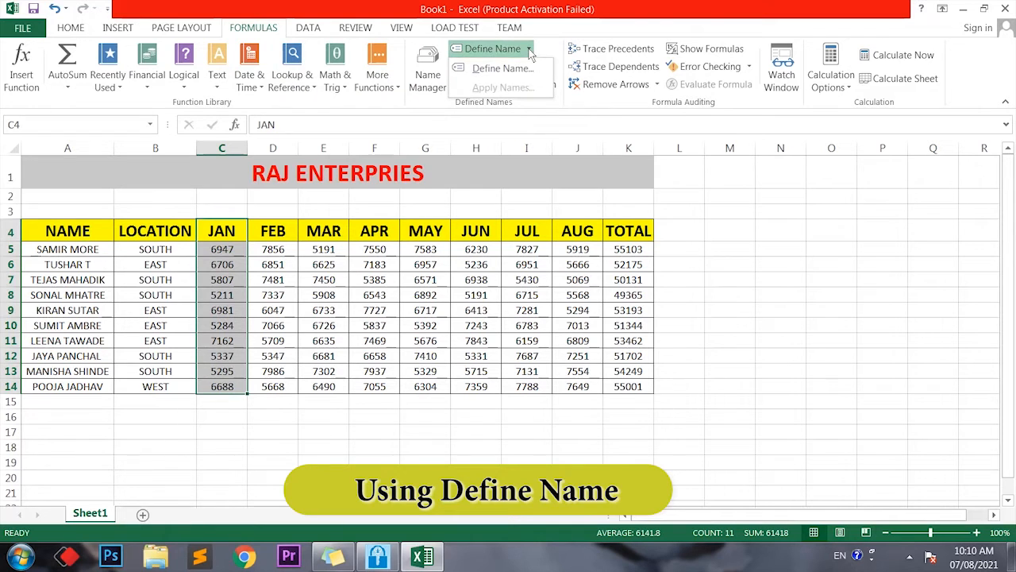
{"action": "left_click", "coordinate": [523, 68]}
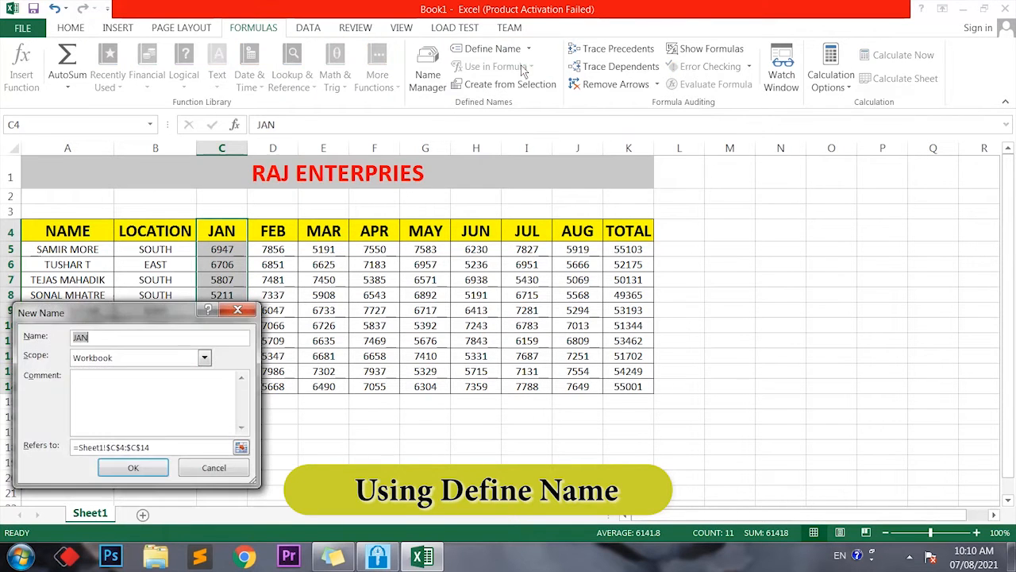
{"action": "left_click_drag", "start_coordinate": [162, 311], "coordinate": [543, 226]}
{"action": "left_click", "coordinate": [475, 252]}
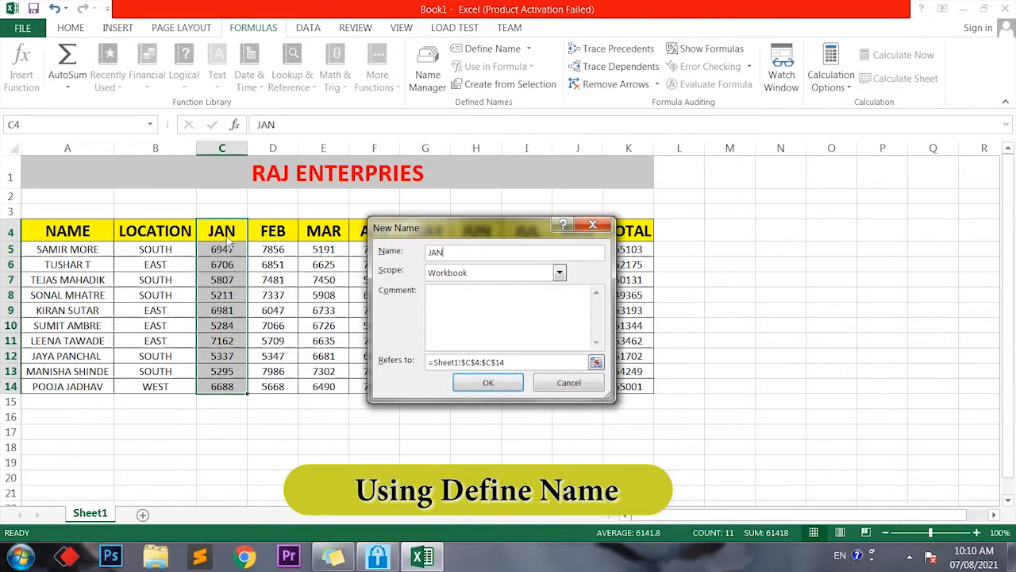
{"action": "left_click", "coordinate": [442, 270]}
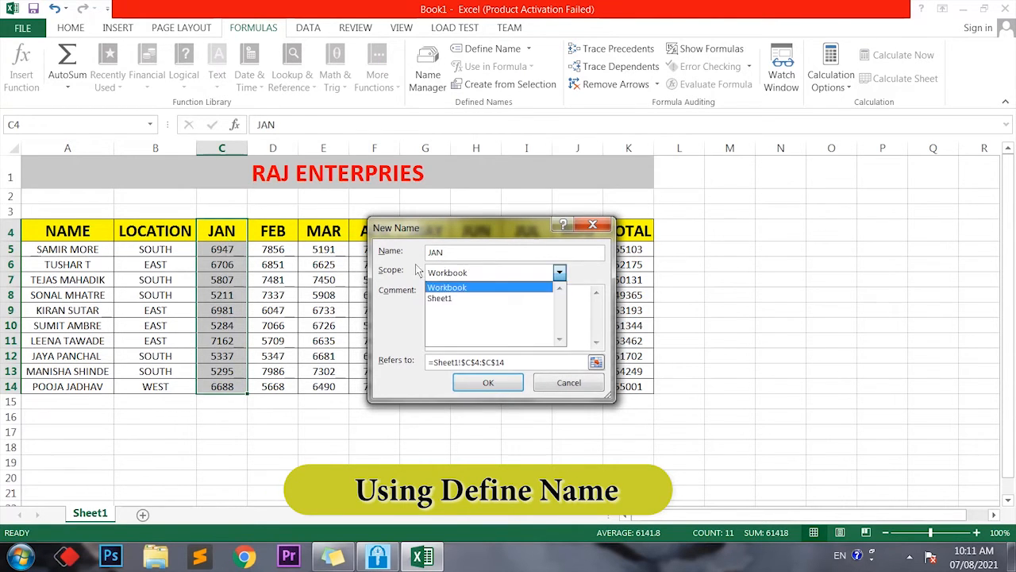
{"action": "left_click", "coordinate": [420, 272]}
{"action": "left_click", "coordinate": [463, 279]}
{"action": "left_click", "coordinate": [463, 287]}
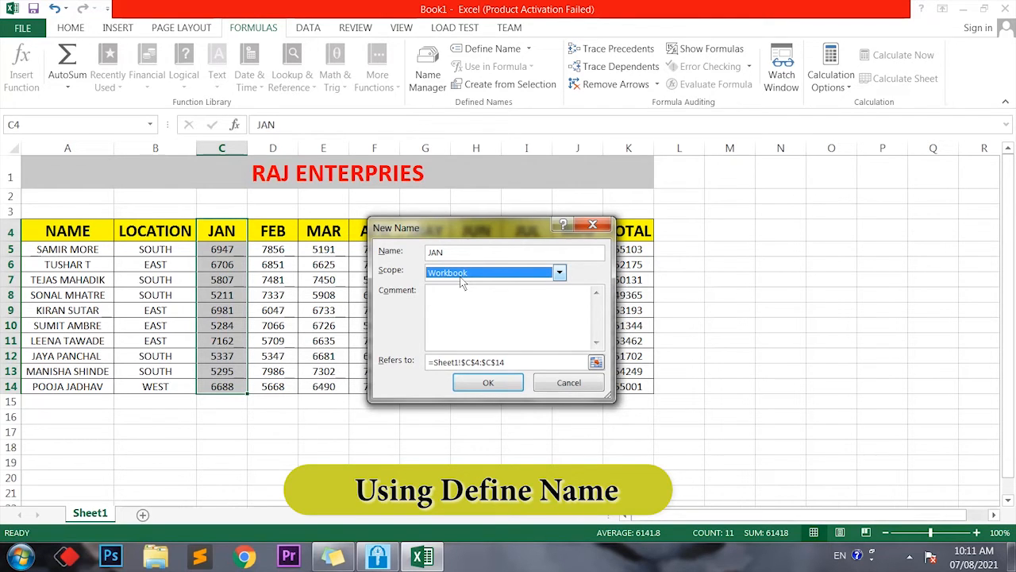
{"action": "left_click", "coordinate": [462, 274]}
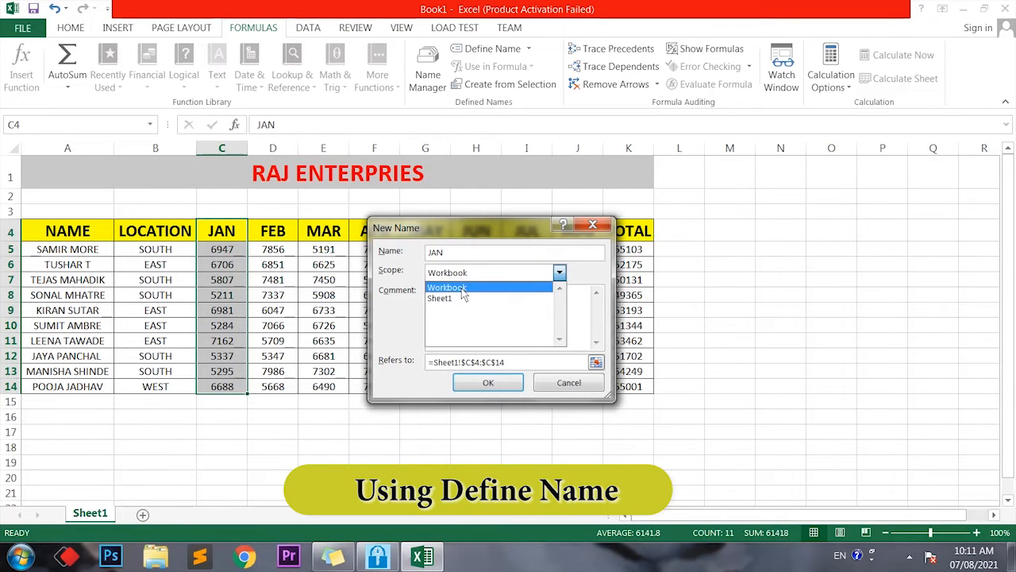
{"action": "left_click", "coordinate": [463, 289]}
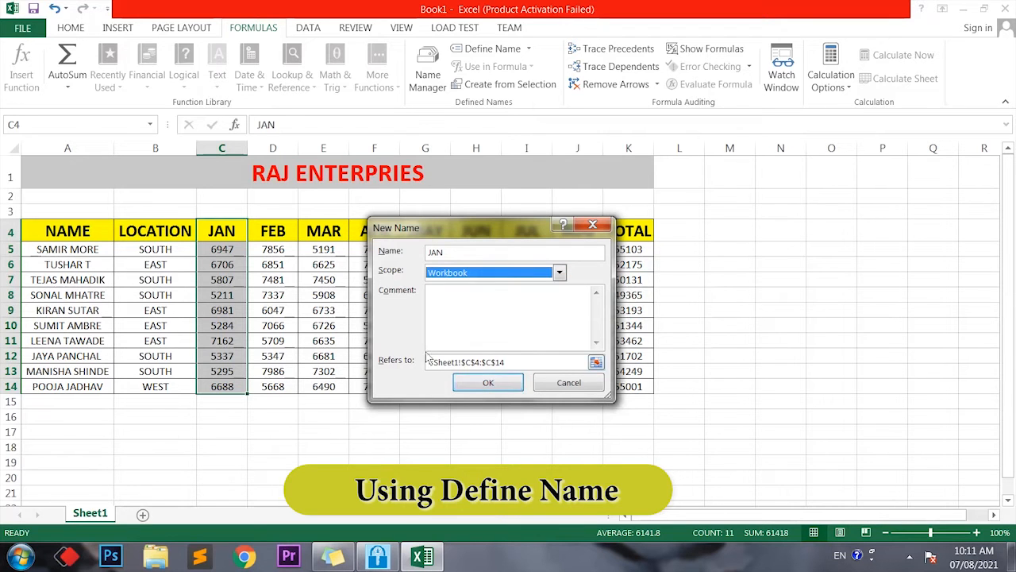
{"action": "left_click", "coordinate": [500, 383]}
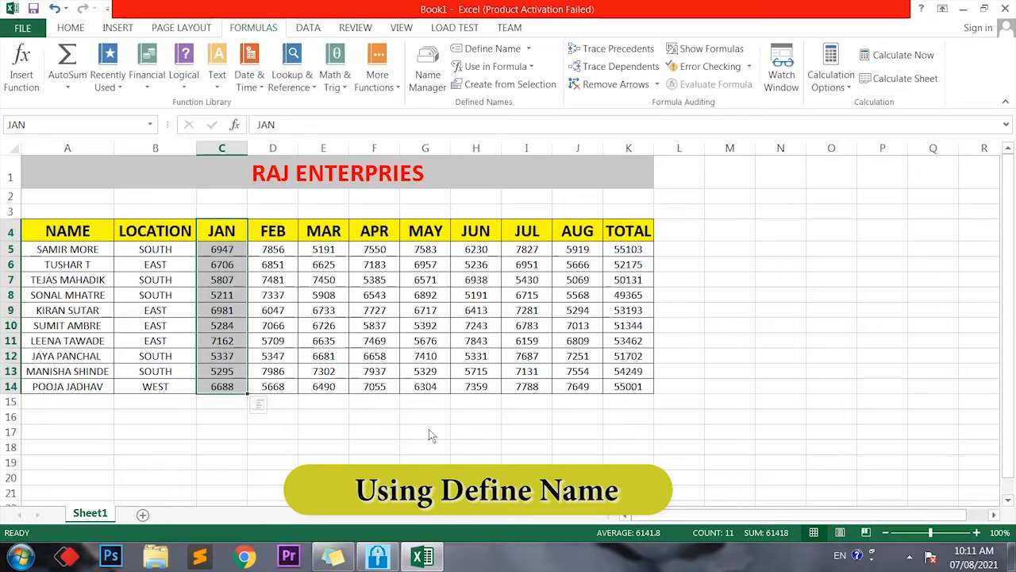
Step: Enter the formula =SUM(JAN) in C17 to total the January figures using the defined name
{"action": "left_click", "coordinate": [508, 73]}
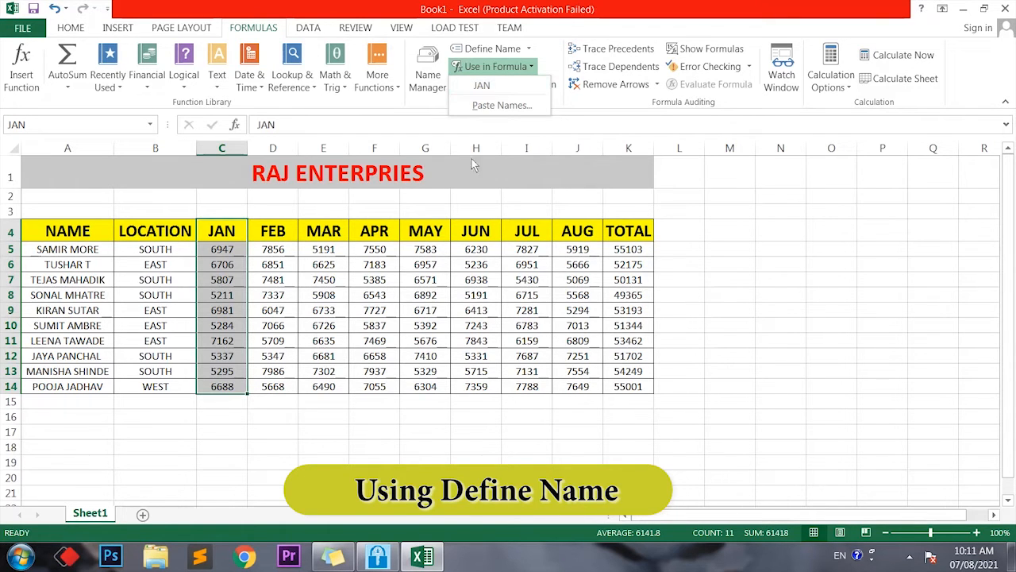
{"action": "left_click", "coordinate": [208, 431]}
{"action": "left_click", "coordinate": [212, 431]}
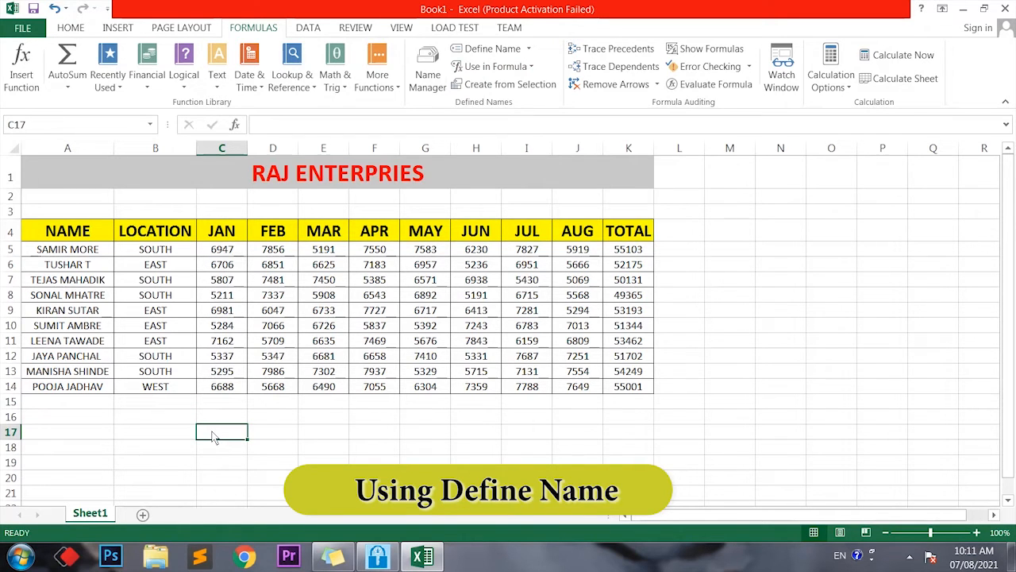
{"action": "type", "text": "=s"}
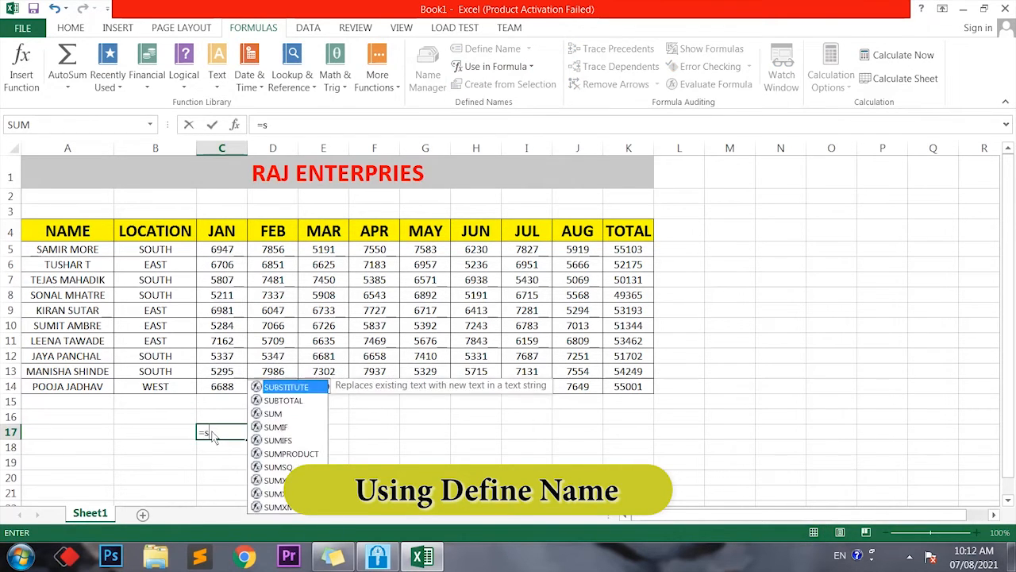
{"action": "type", "text": "um("}
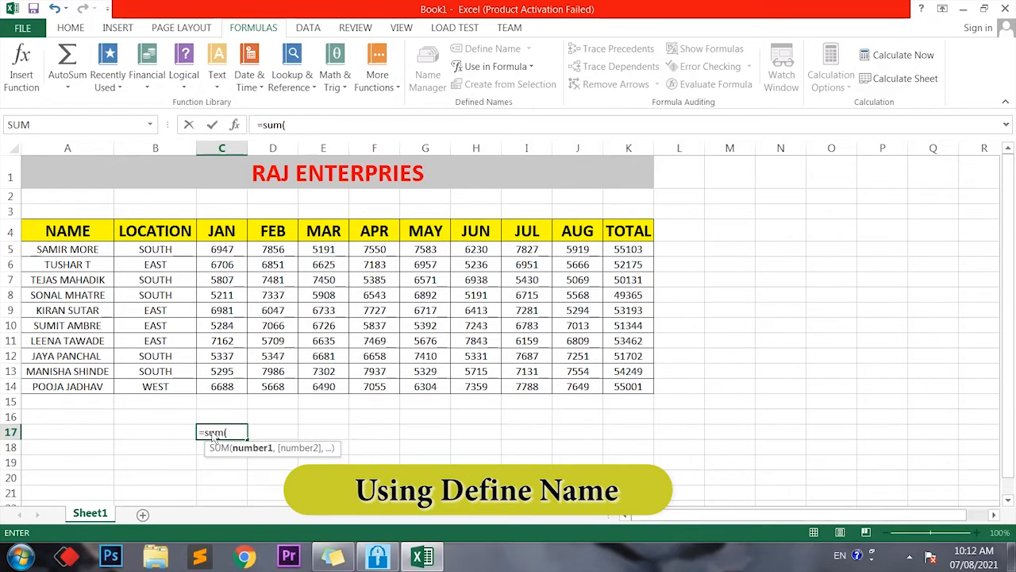
{"action": "type", "text": "jan"}
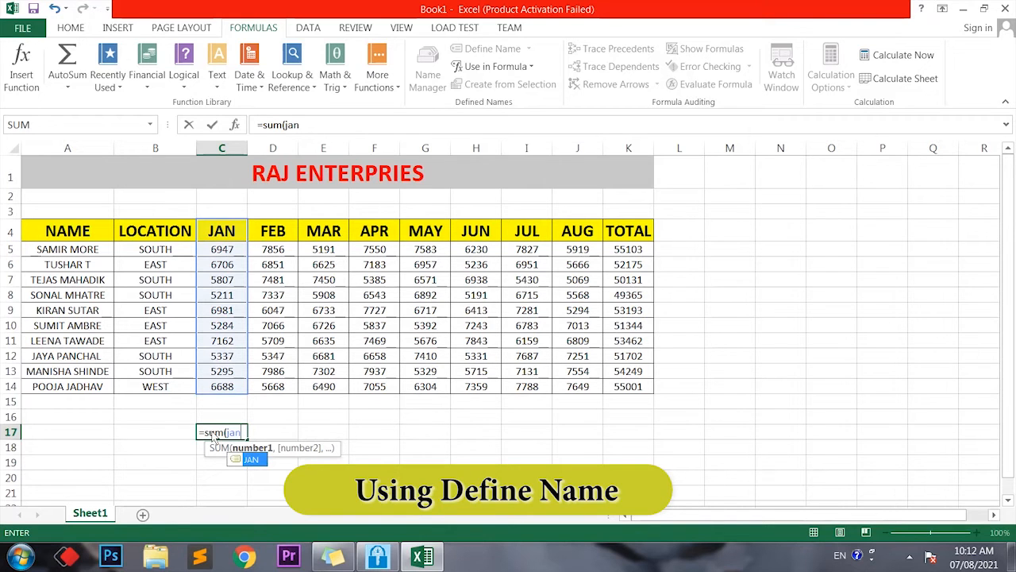
{"action": "type", "text": ")"}
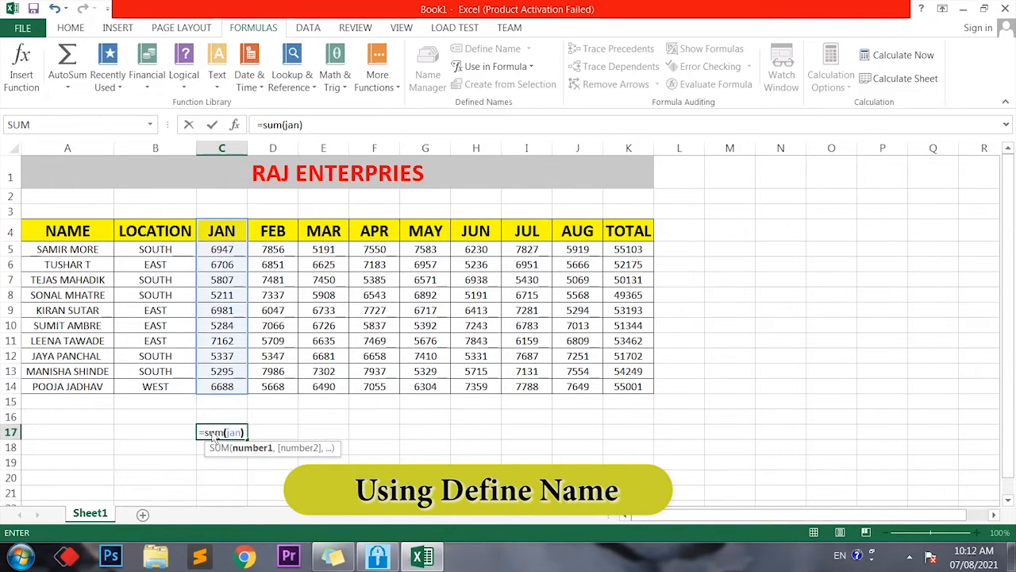
{"action": "key", "text": "Return"}
{"action": "left_click", "coordinate": [214, 436]}
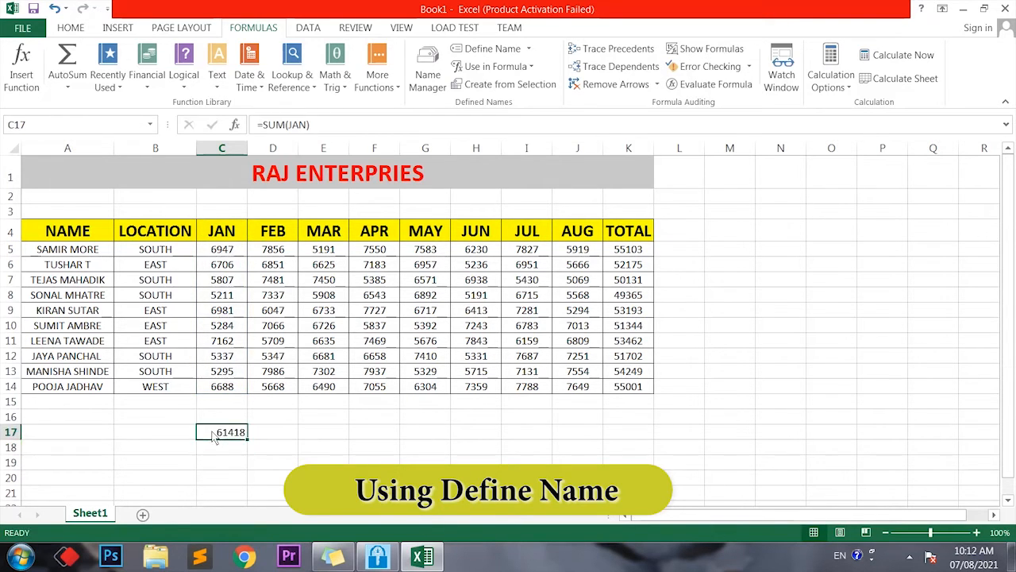
Step: Define the name FEB for D4:D14 with Workbook scope
{"action": "left_click", "coordinate": [286, 437]}
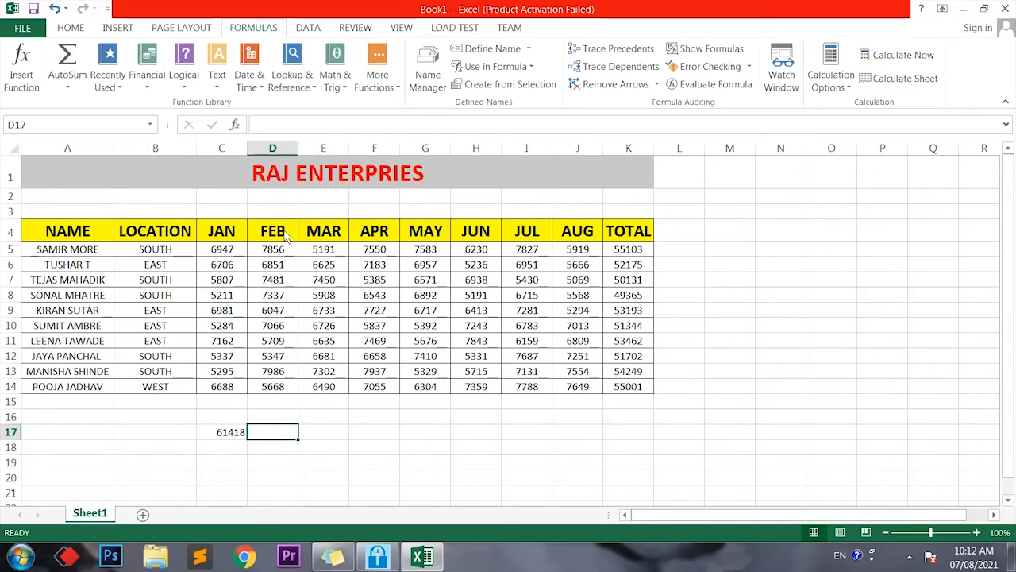
{"action": "left_click_drag", "start_coordinate": [285, 232], "coordinate": [279, 388]}
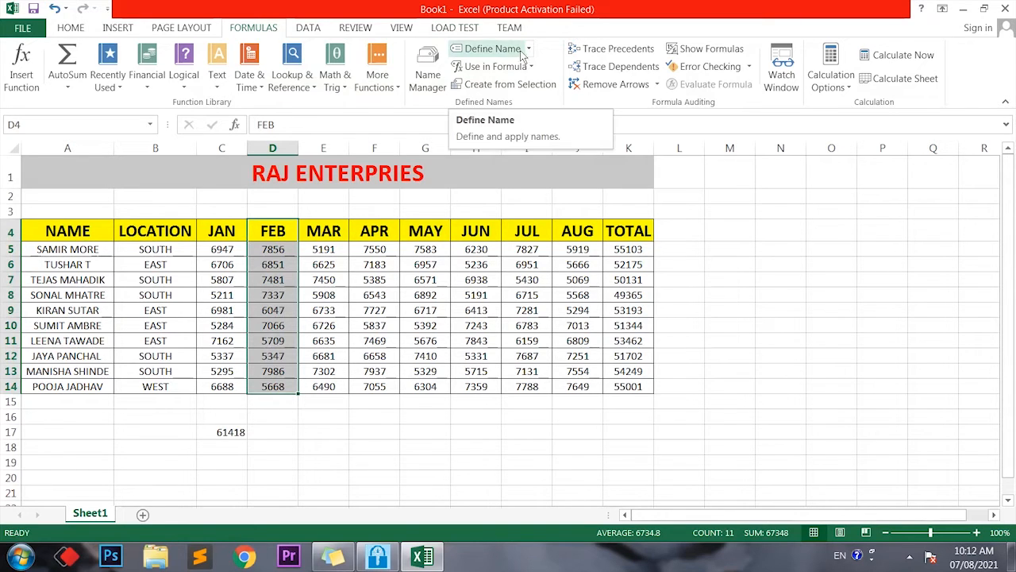
{"action": "left_click", "coordinate": [492, 48]}
{"action": "left_click", "coordinate": [466, 253]}
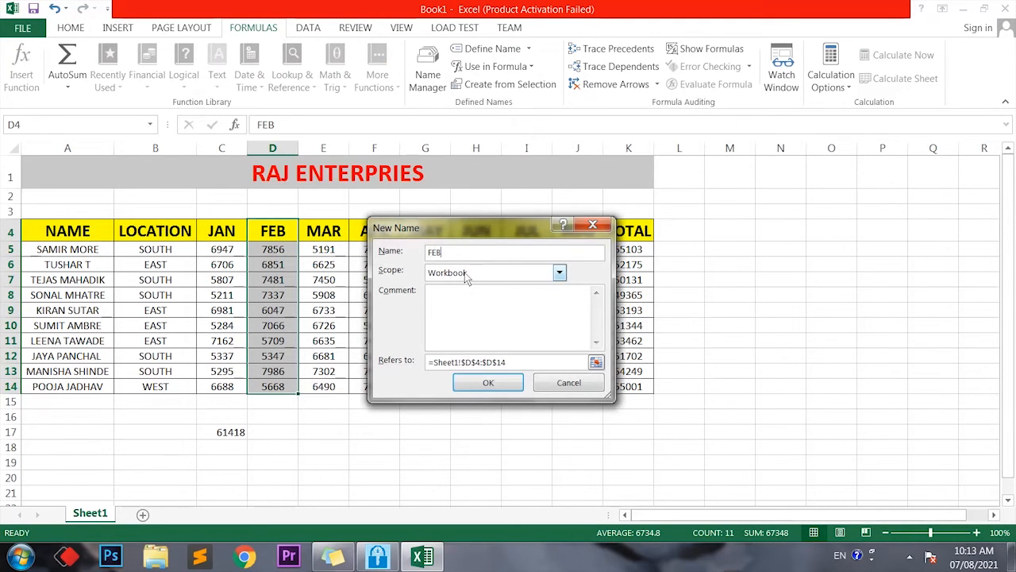
{"action": "left_click", "coordinate": [467, 274]}
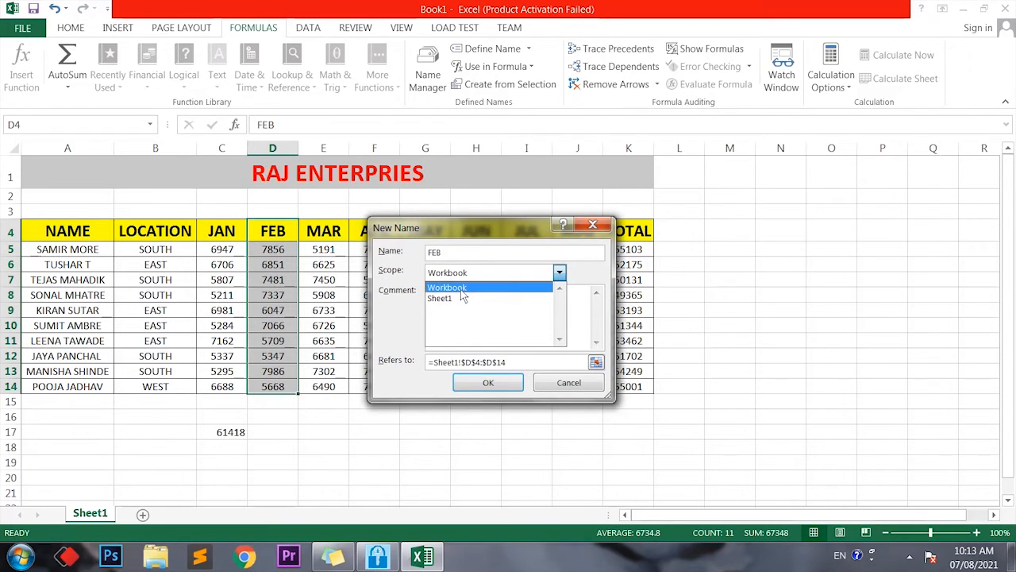
{"action": "left_click", "coordinate": [460, 289]}
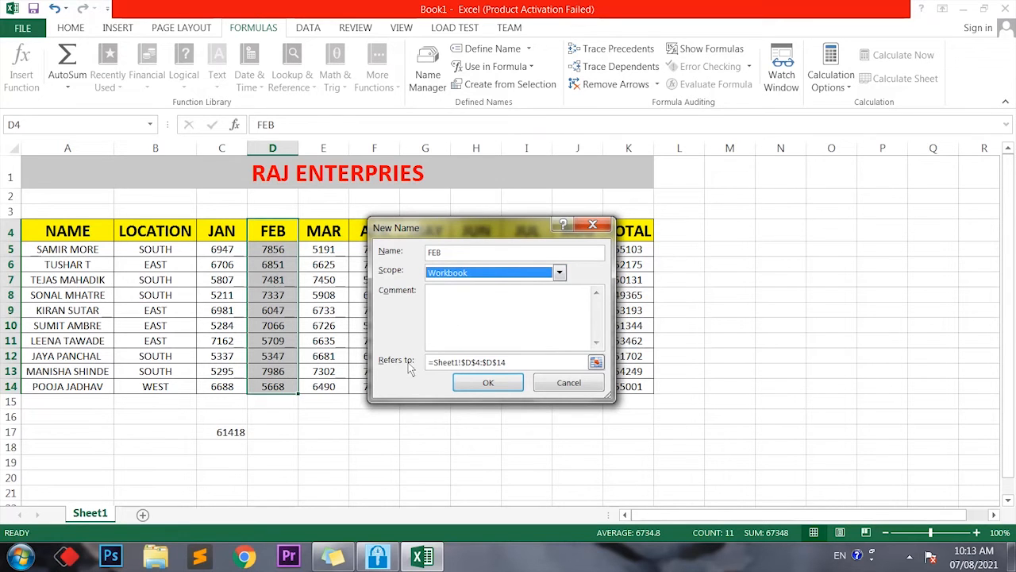
{"action": "left_click", "coordinate": [518, 364]}
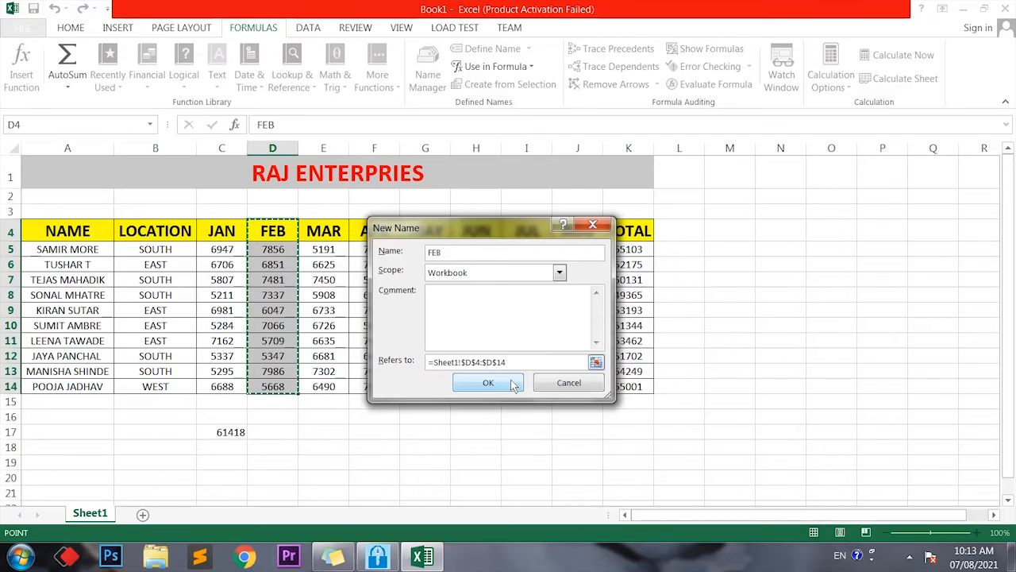
{"action": "left_click", "coordinate": [512, 384]}
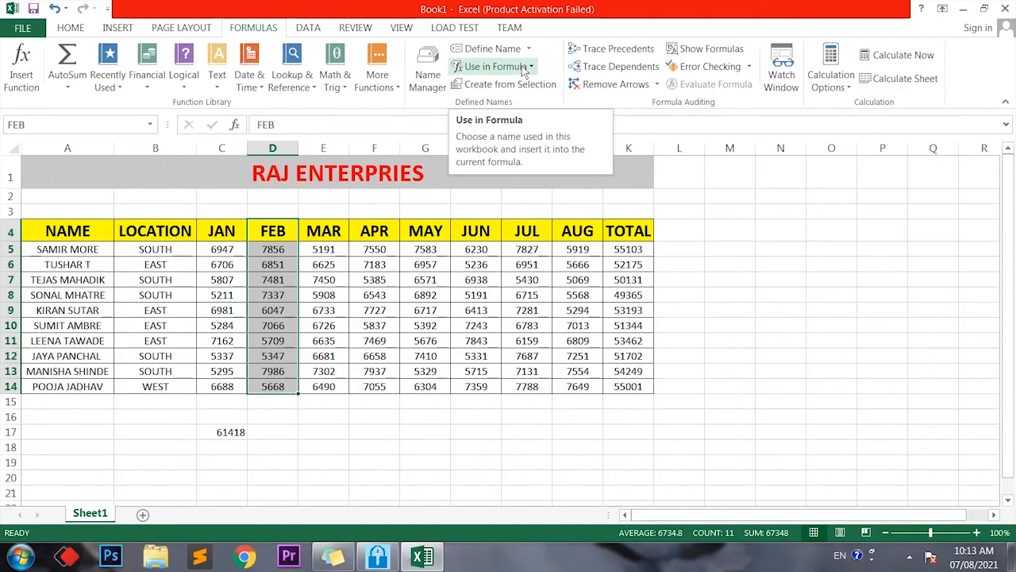
Step: Enter =SUM(FEB) in D17, inserting FEB from the workbook's defined names instead of writing it out
{"action": "left_click", "coordinate": [522, 68]}
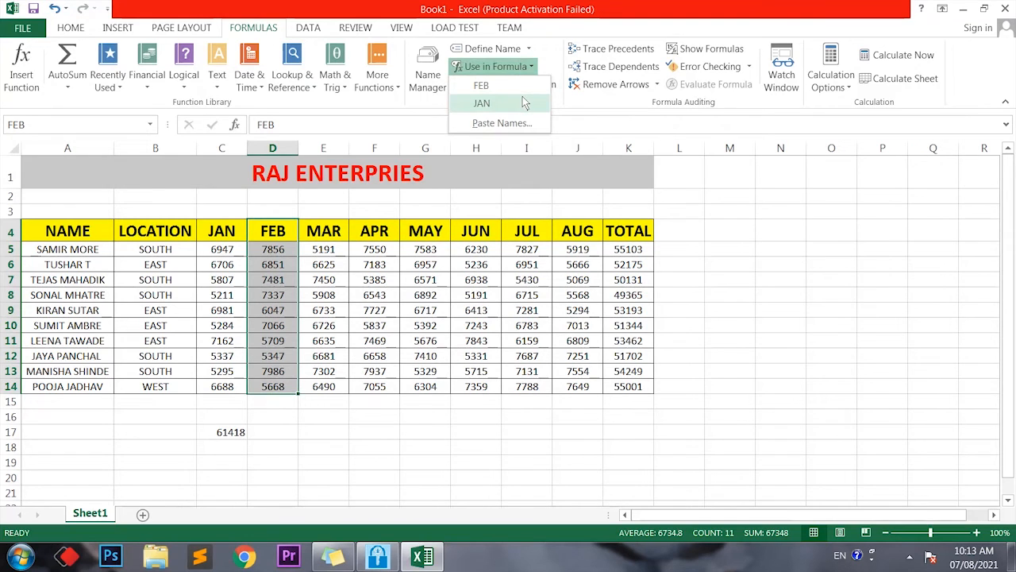
{"action": "left_click", "coordinate": [274, 428]}
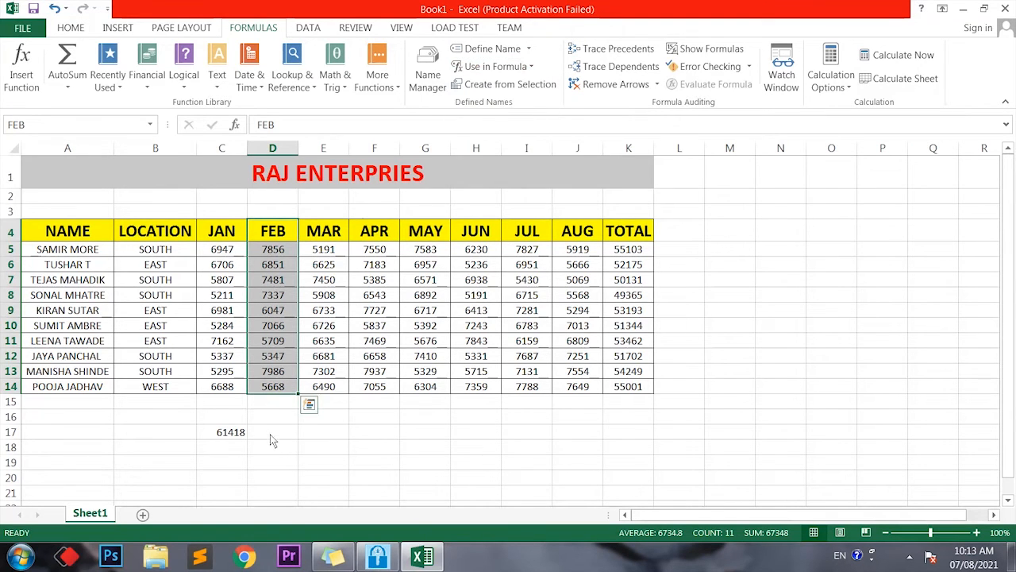
{"action": "left_click", "coordinate": [273, 436]}
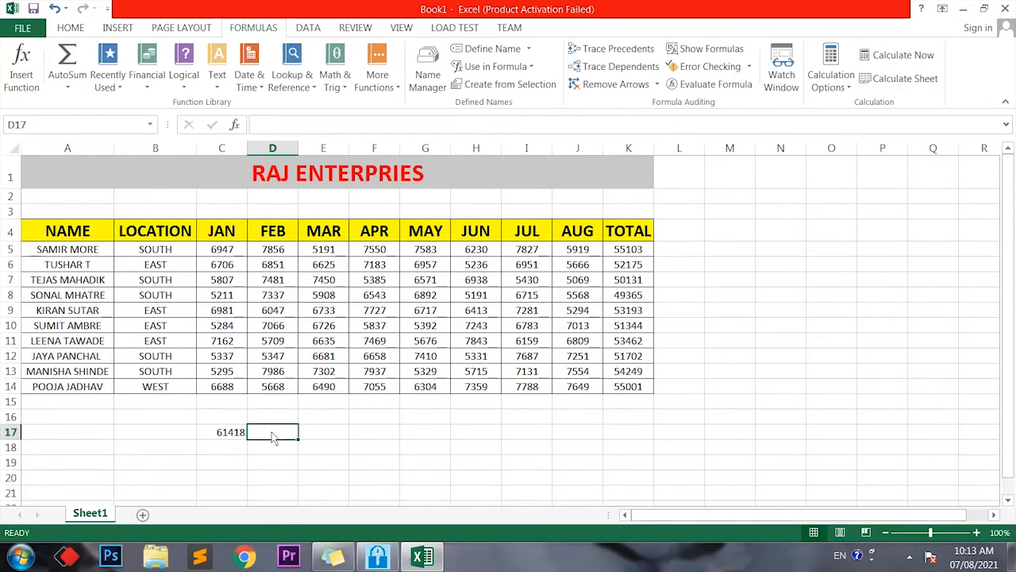
{"action": "type", "text": "=s"}
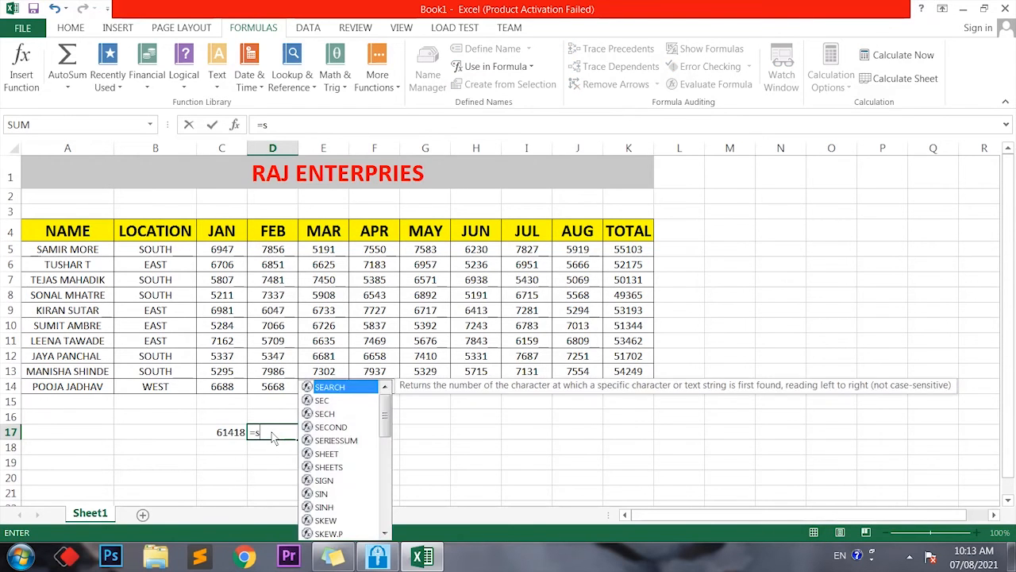
{"action": "type", "text": "um("}
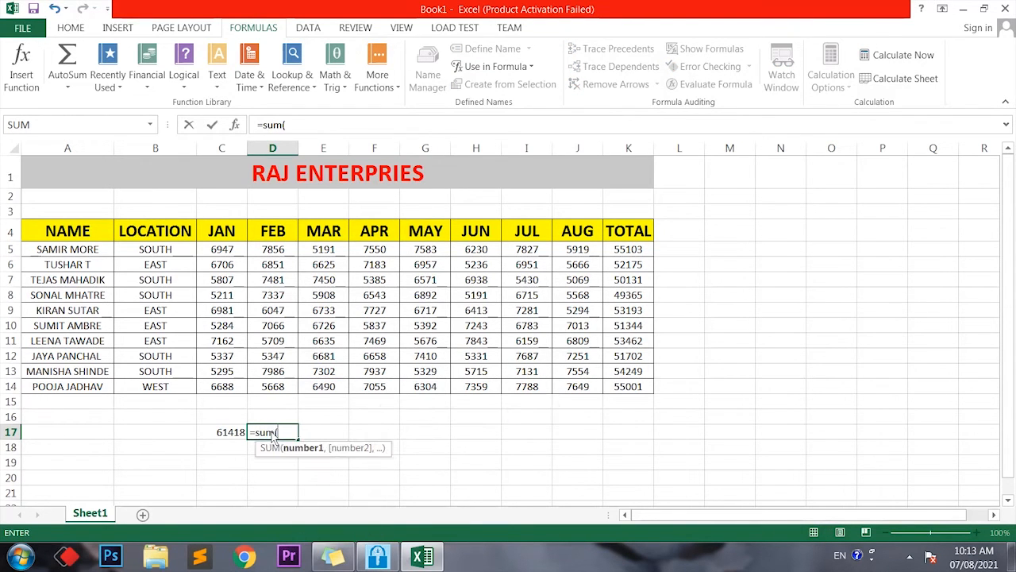
{"action": "type", "text": "fe"}
{"action": "key", "text": "BackSpace"}
{"action": "key", "text": "BackSpace"}
{"action": "left_click", "coordinate": [522, 70]}
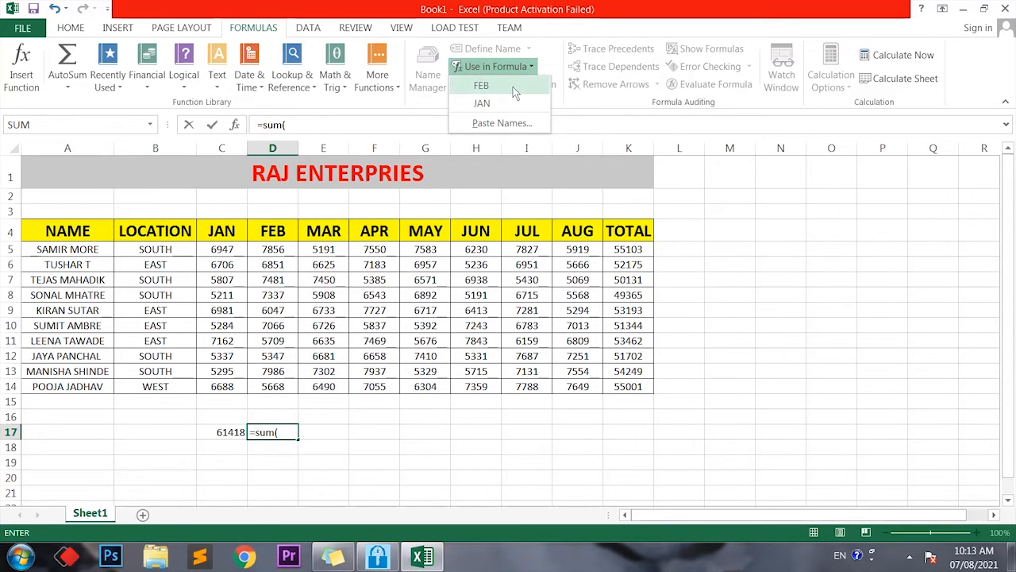
{"action": "left_click", "coordinate": [513, 86]}
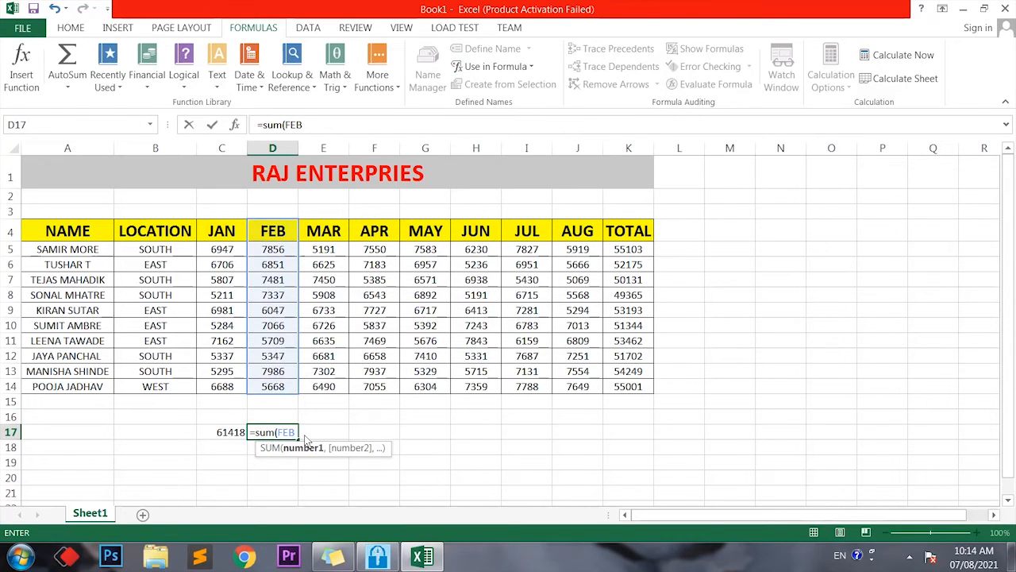
{"action": "type", "text": ")"}
{"action": "key", "text": "Return"}
{"action": "key", "text": "Up"}
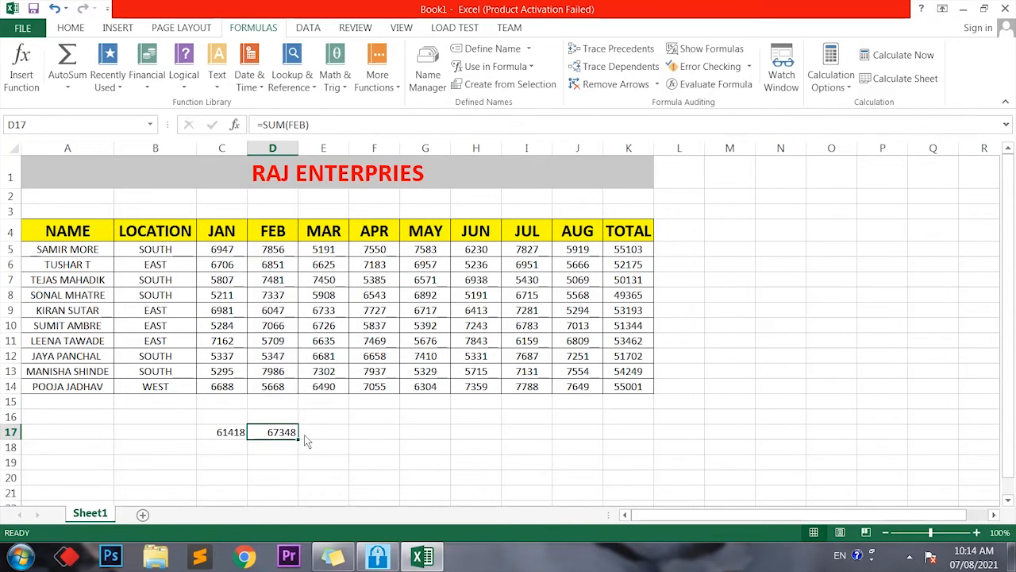
Step: Open the Name Manager and examine the ranges that the JAN and FEB names refer to
{"action": "left_click", "coordinate": [436, 85]}
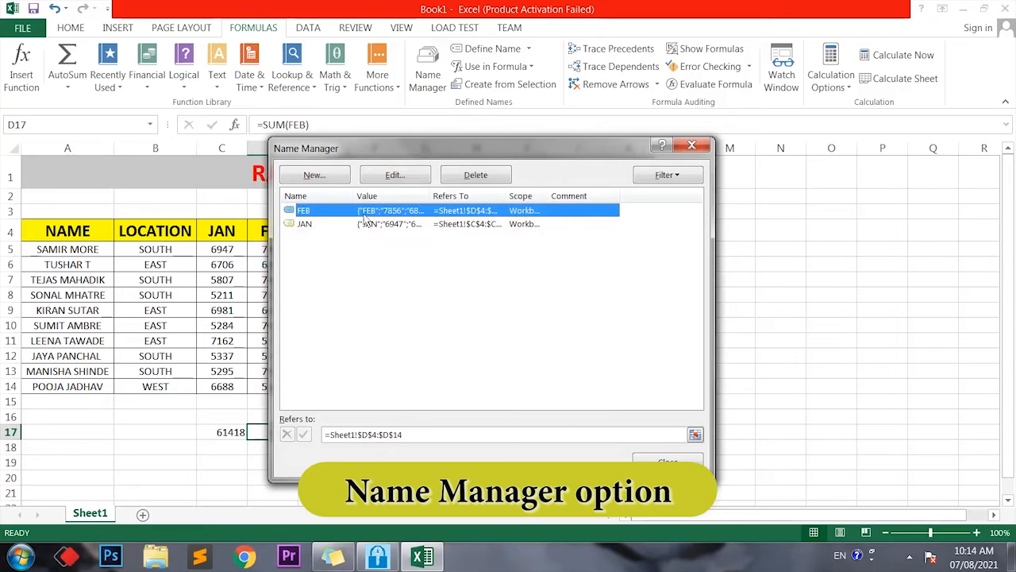
{"action": "left_click", "coordinate": [320, 227]}
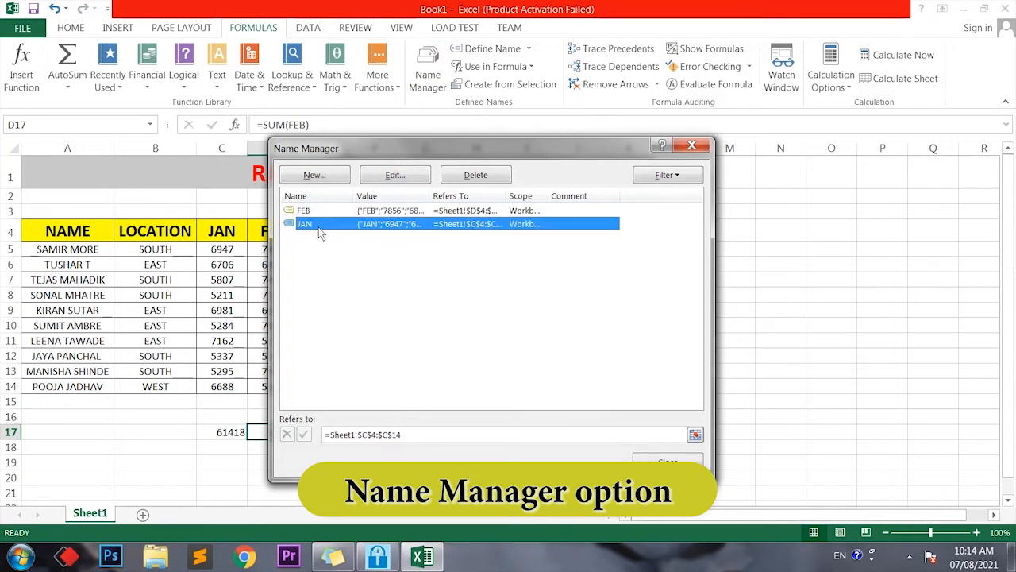
{"action": "left_click", "coordinate": [317, 211]}
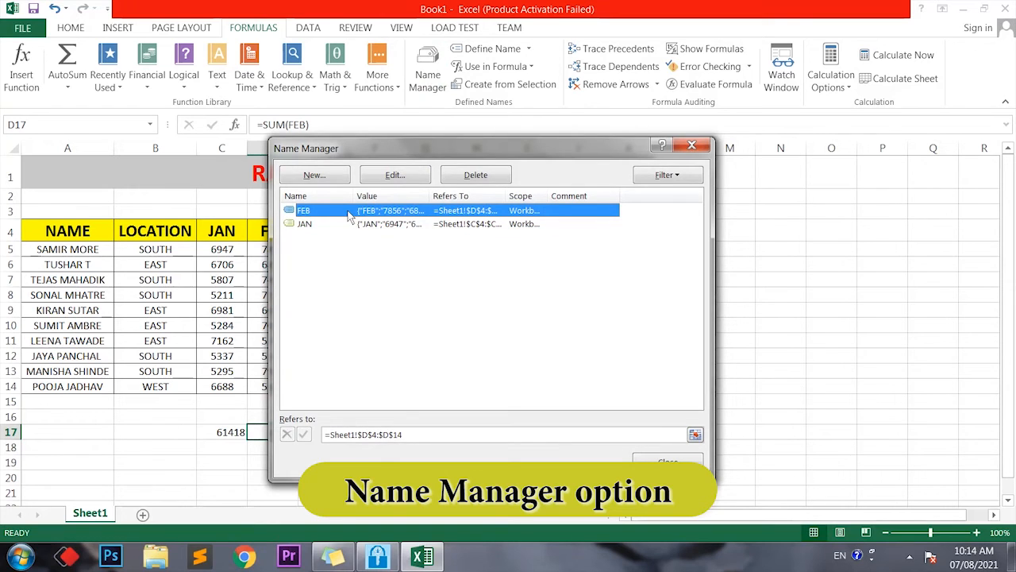
Step: Examine the Name Manager's settings for editing the FEB name and for creating a new name, cancelling both without edits
{"action": "left_click", "coordinate": [395, 175]}
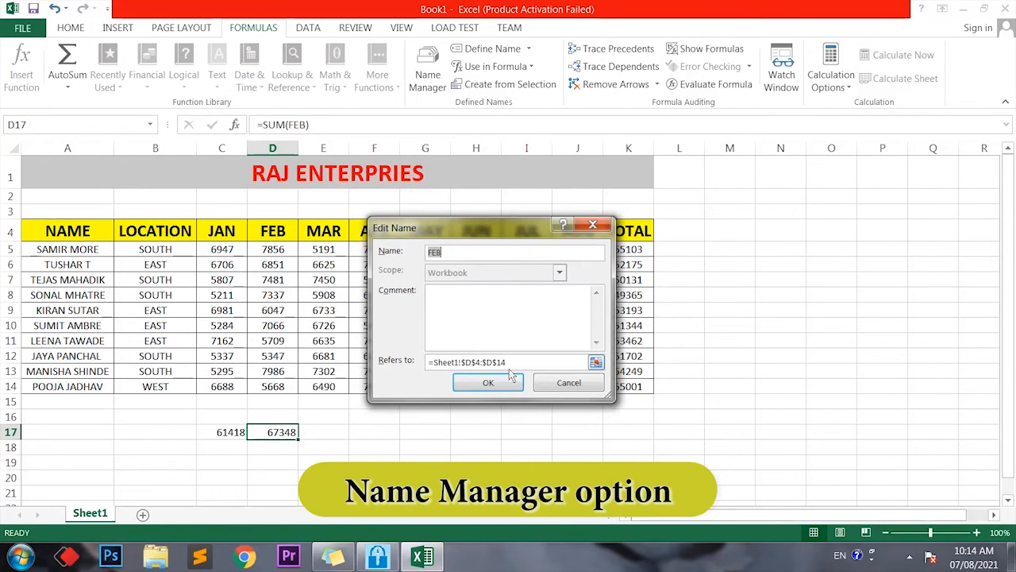
{"action": "left_click", "coordinate": [569, 384]}
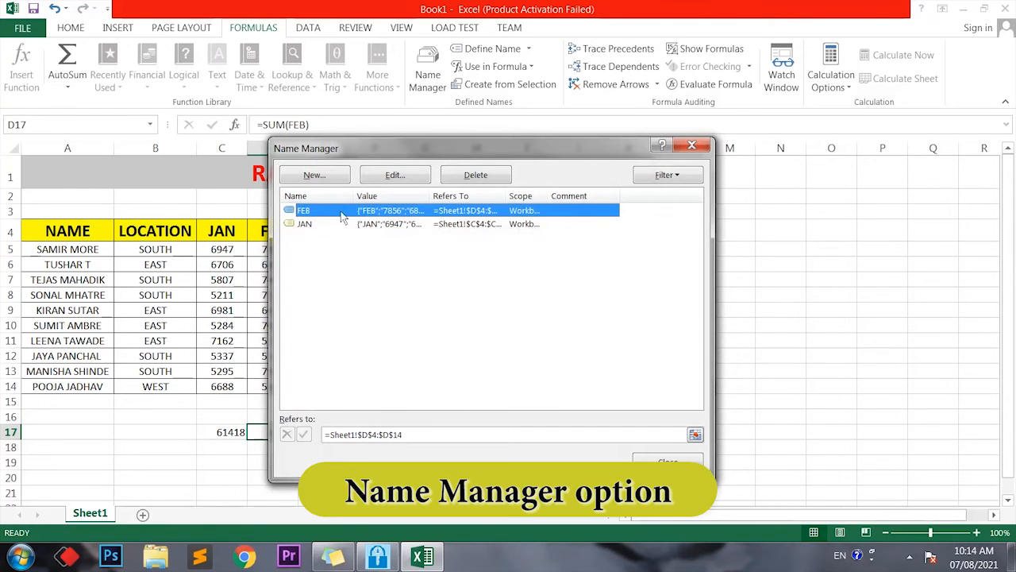
{"action": "left_click", "coordinate": [314, 225]}
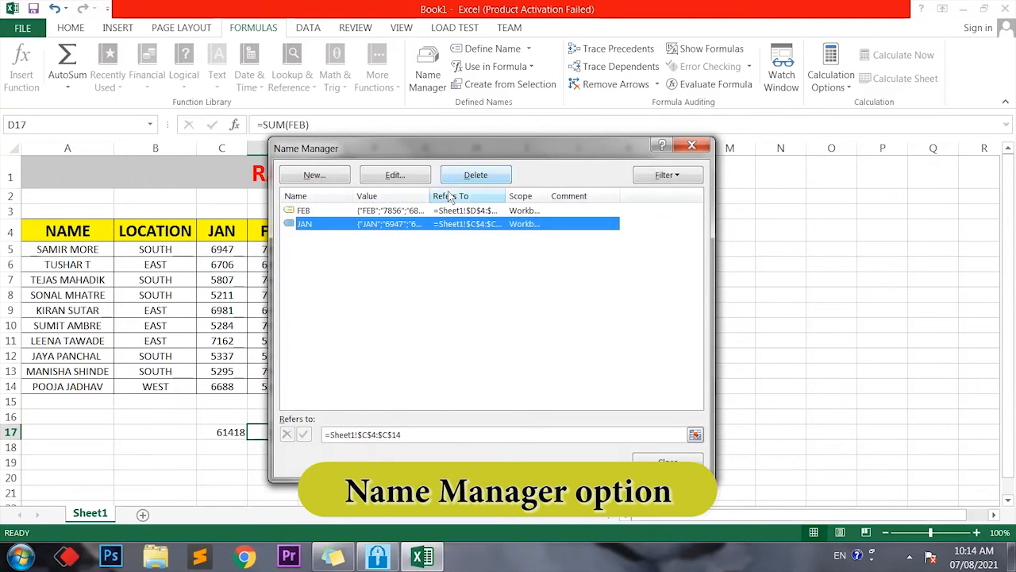
{"action": "left_click", "coordinate": [339, 175]}
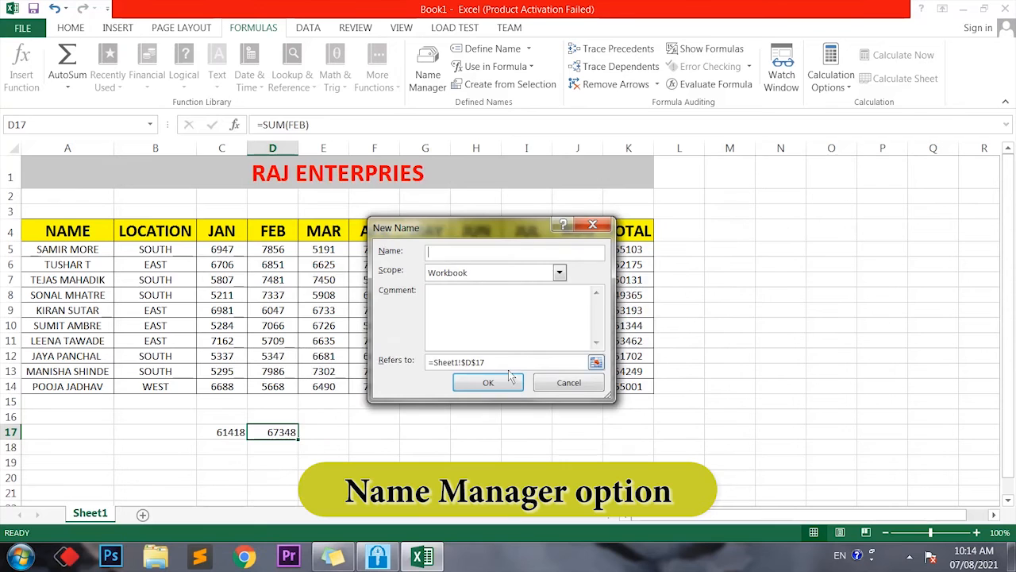
{"action": "left_click", "coordinate": [548, 386]}
{"action": "left_click", "coordinate": [704, 149]}
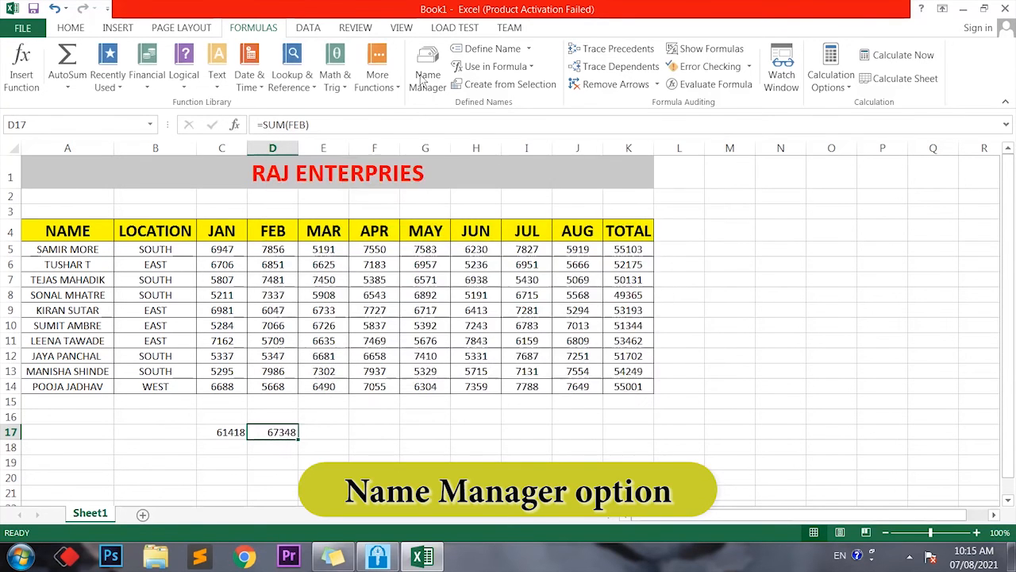
{"action": "left_click", "coordinate": [422, 74]}
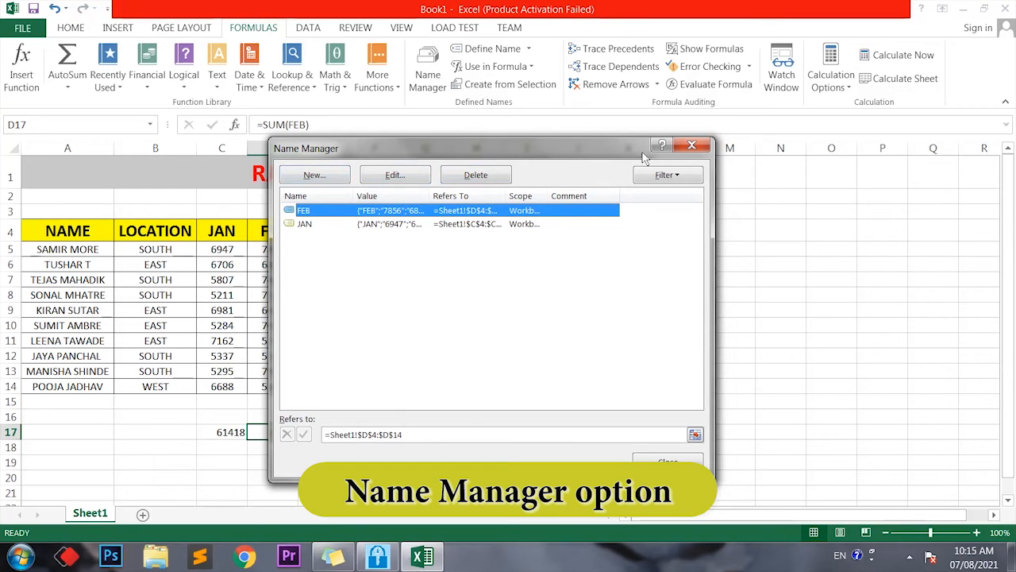
{"action": "left_click", "coordinate": [692, 145]}
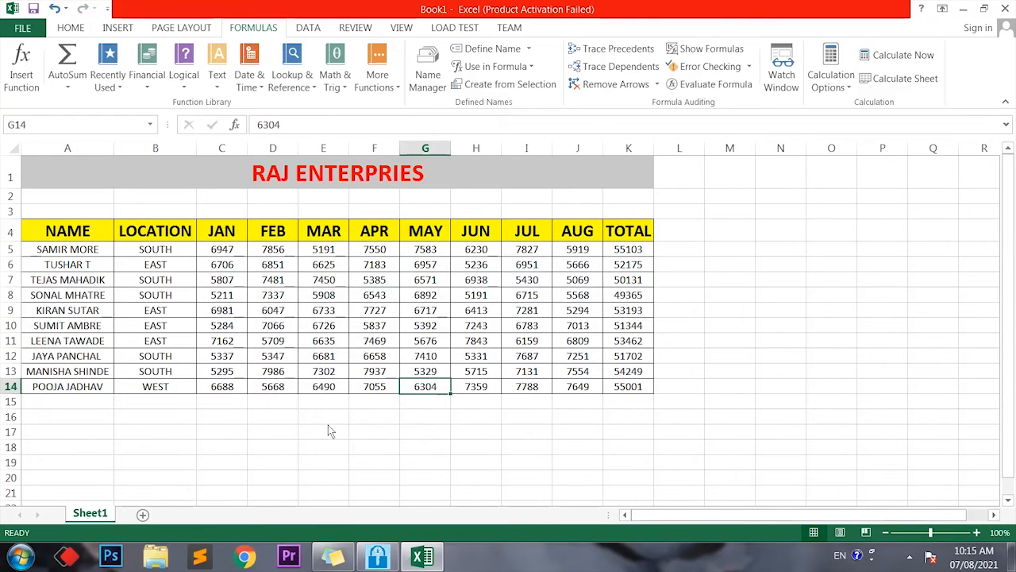
Step: Define the name MAR for the March column E4:E14 with Workbook scope
{"action": "left_click_drag", "start_coordinate": [322, 234], "coordinate": [323, 386]}
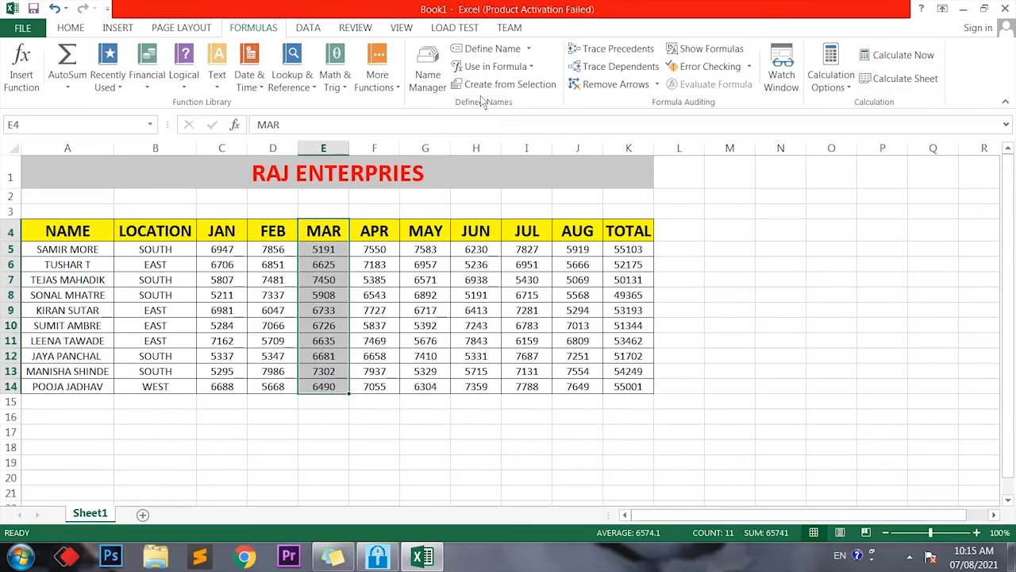
{"action": "left_click", "coordinate": [492, 49]}
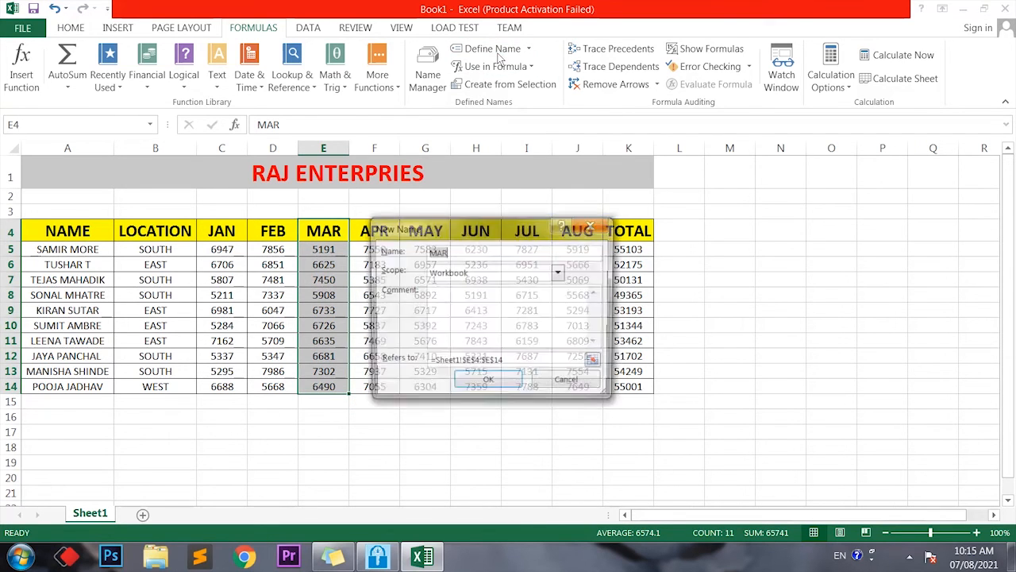
{"action": "left_click", "coordinate": [456, 255]}
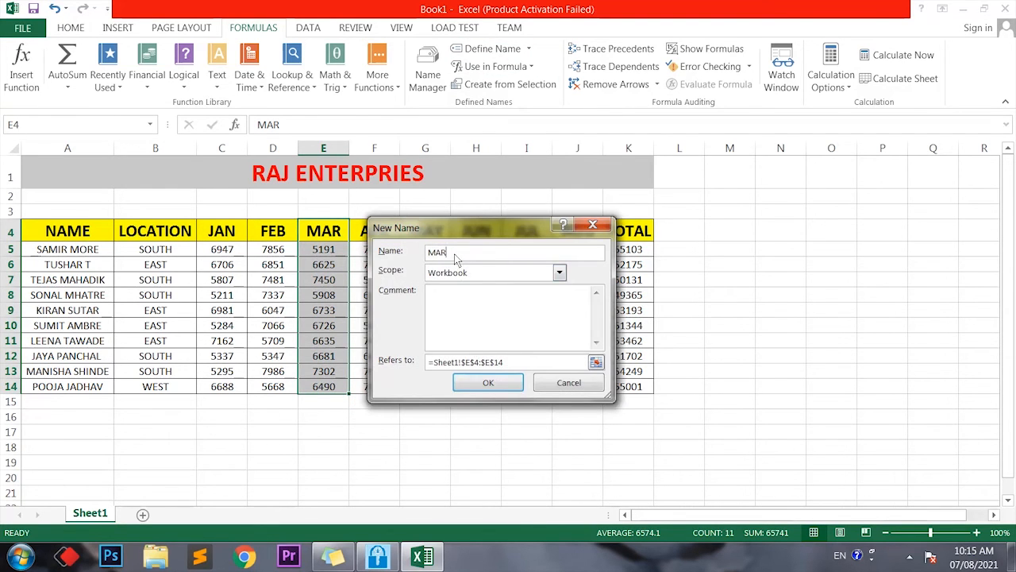
{"action": "left_click", "coordinate": [488, 383]}
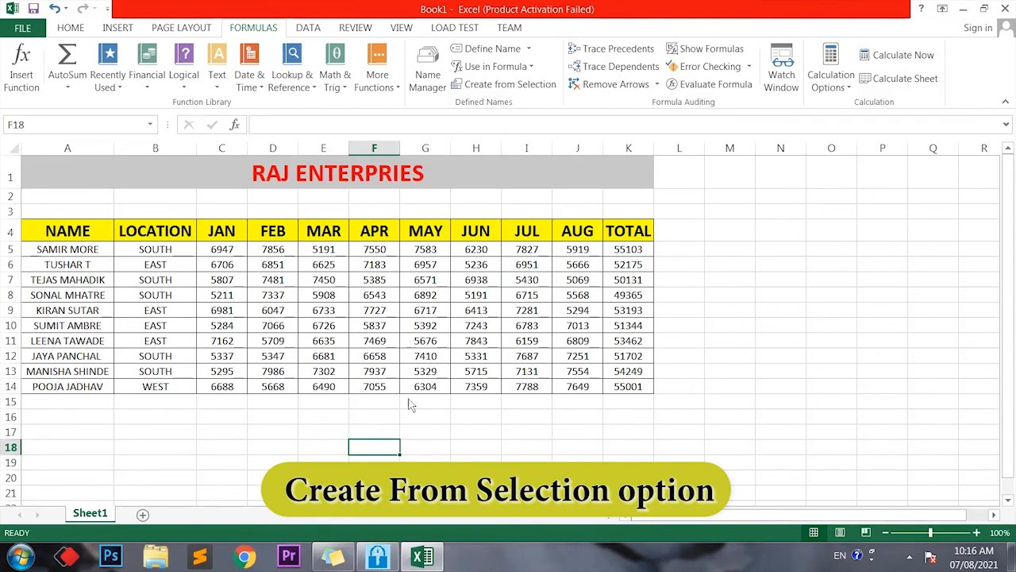
Step: Create names for the APR through TOTAL columns in F4:K14 at once from the selection, taking them from the top row
{"action": "left_click", "coordinate": [408, 429]}
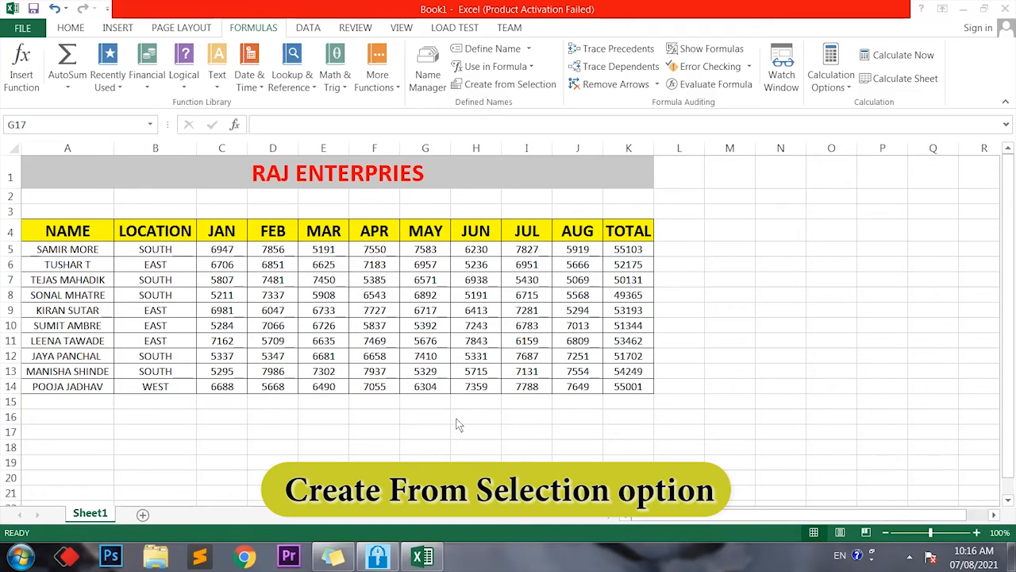
{"action": "left_click_drag", "start_coordinate": [375, 233], "coordinate": [651, 389]}
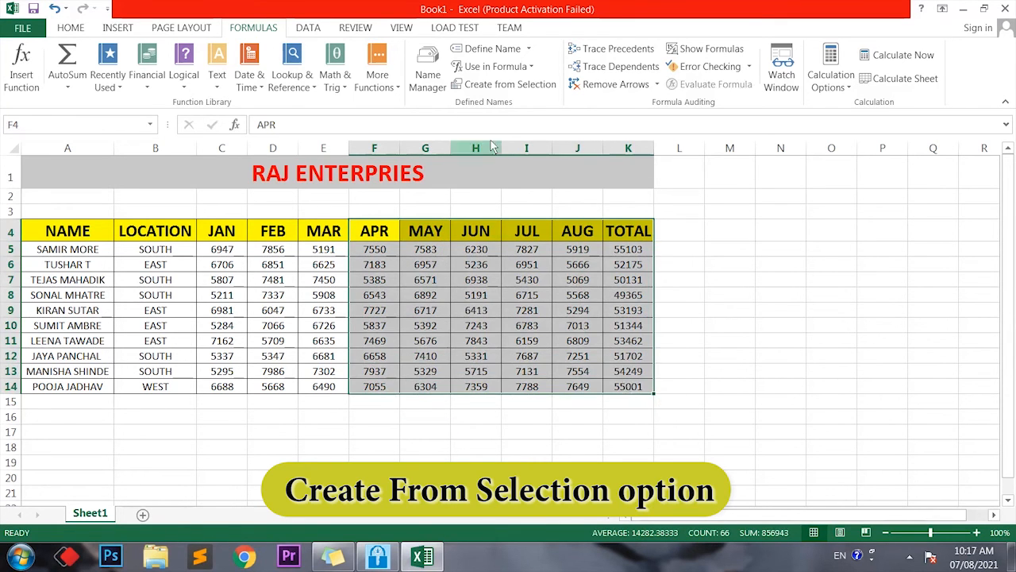
{"action": "left_click", "coordinate": [505, 84]}
{"action": "left_click_drag", "start_coordinate": [476, 246], "coordinate": [748, 265]}
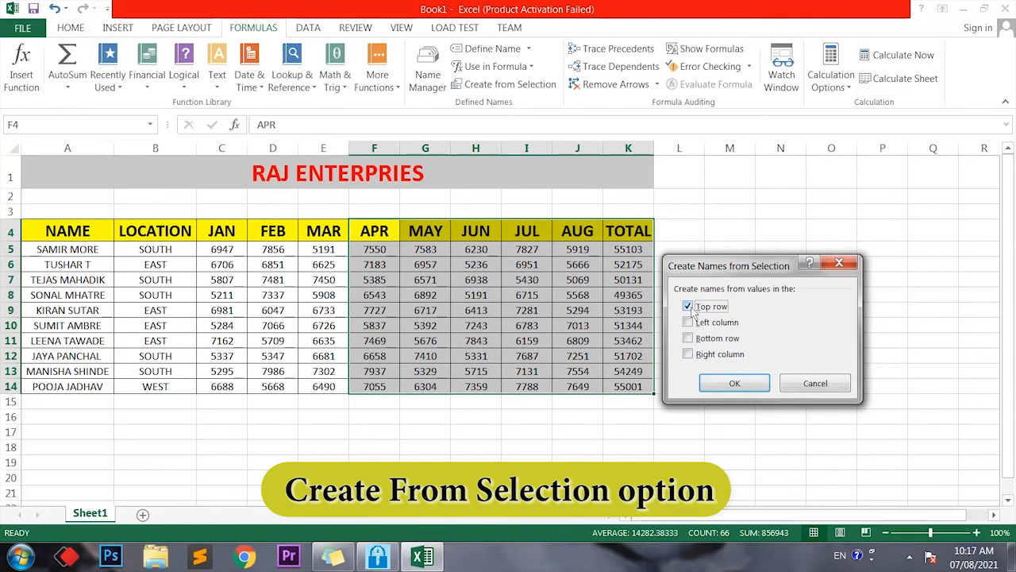
{"action": "left_click", "coordinate": [724, 384]}
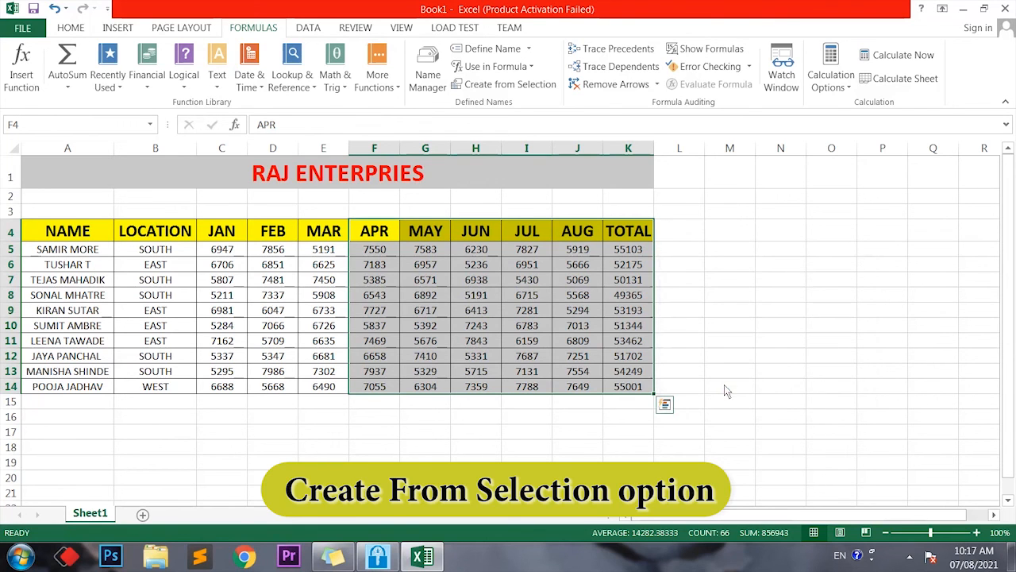
Step: Check which defined names are available for use in formulas, starting from the empty cell L14
{"action": "left_click", "coordinate": [677, 391]}
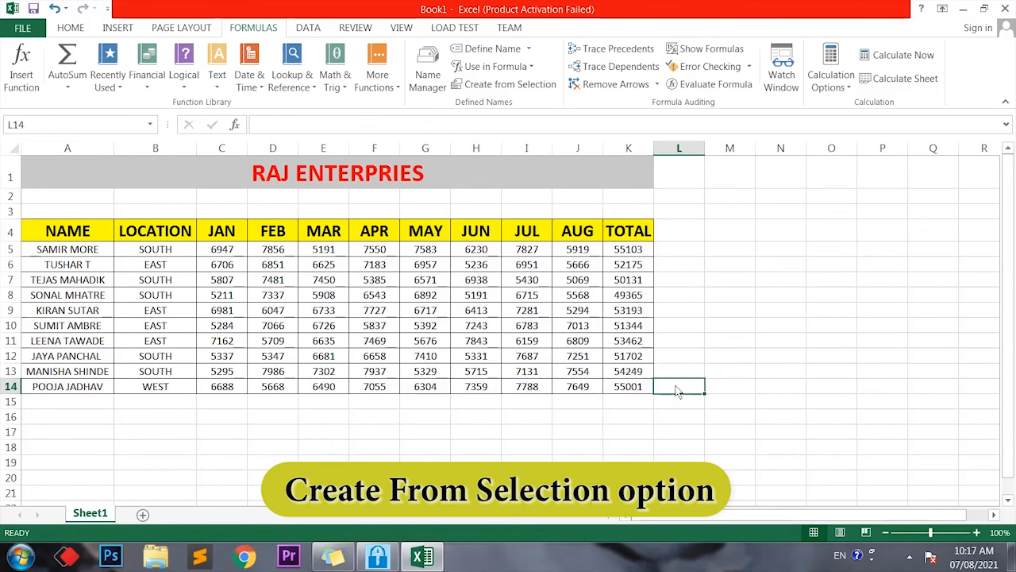
{"action": "left_click", "coordinate": [517, 70]}
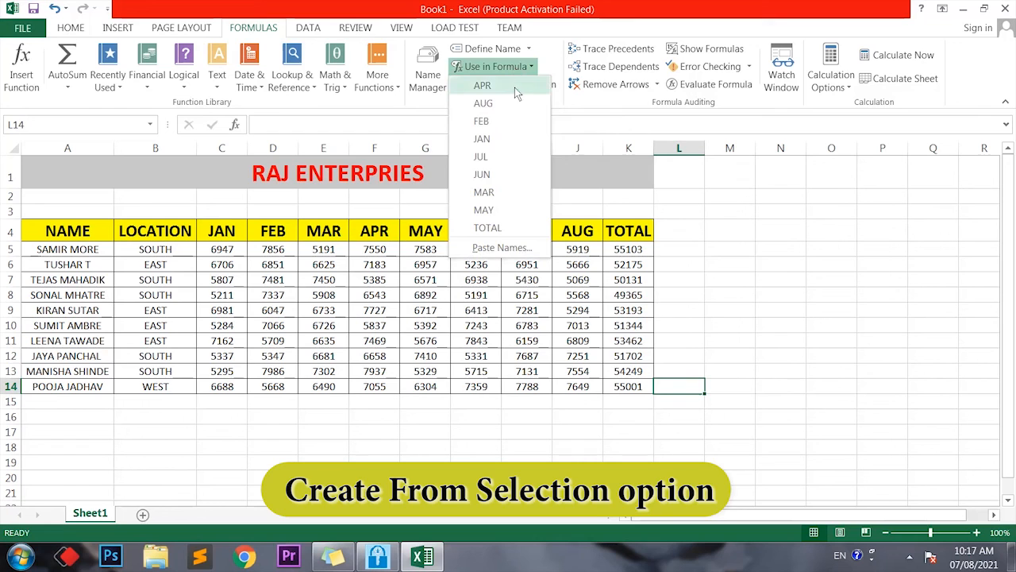
{"action": "left_click", "coordinate": [509, 70]}
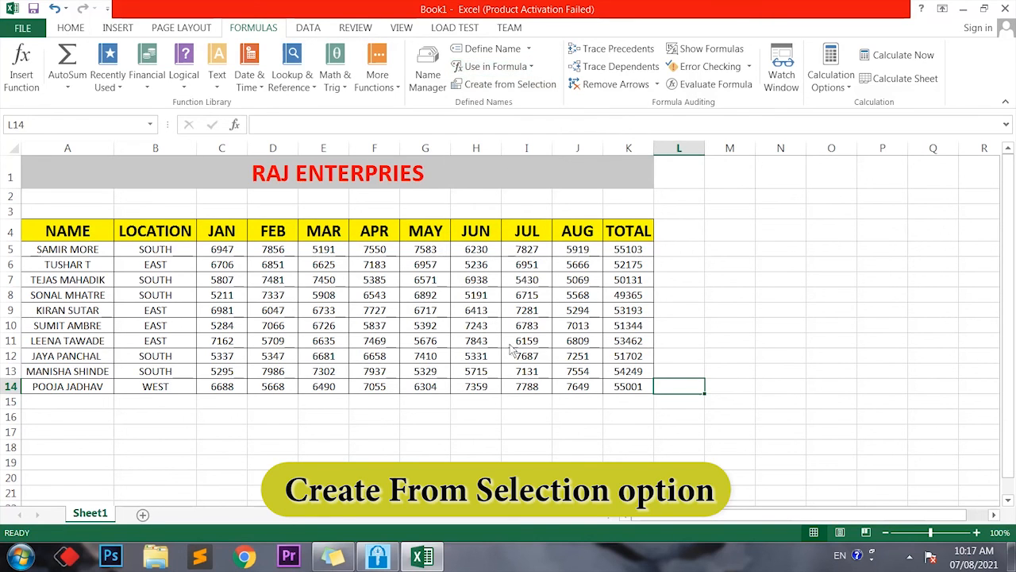